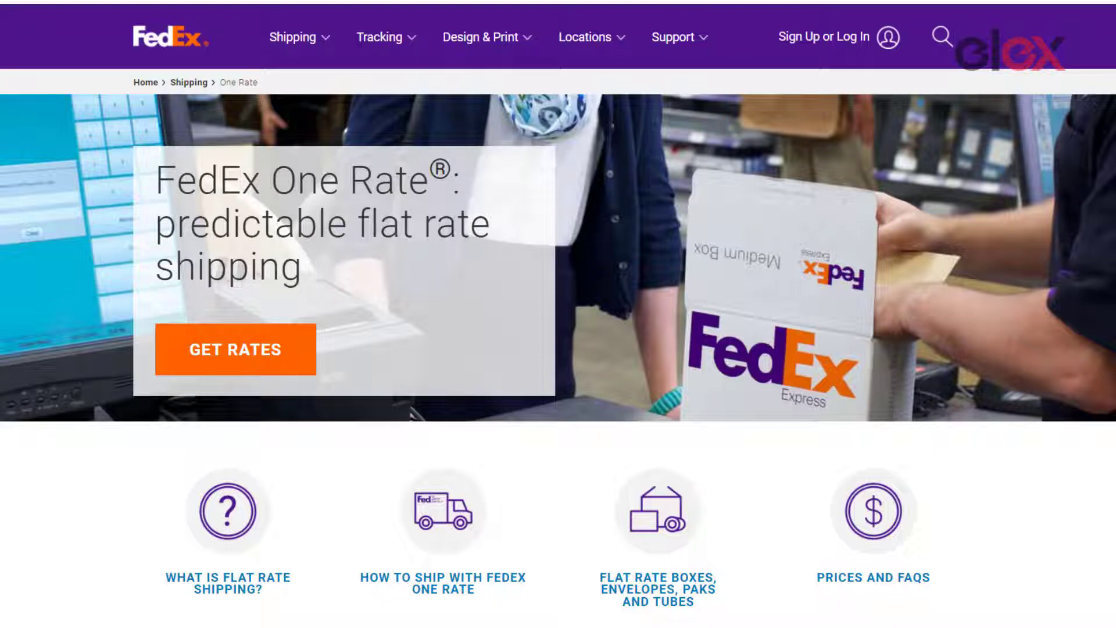
pyautogui.scroll(-1, 558, 336)
pyautogui.scroll(-2, 559, 336)
pyautogui.scroll(-2, 558, 336)
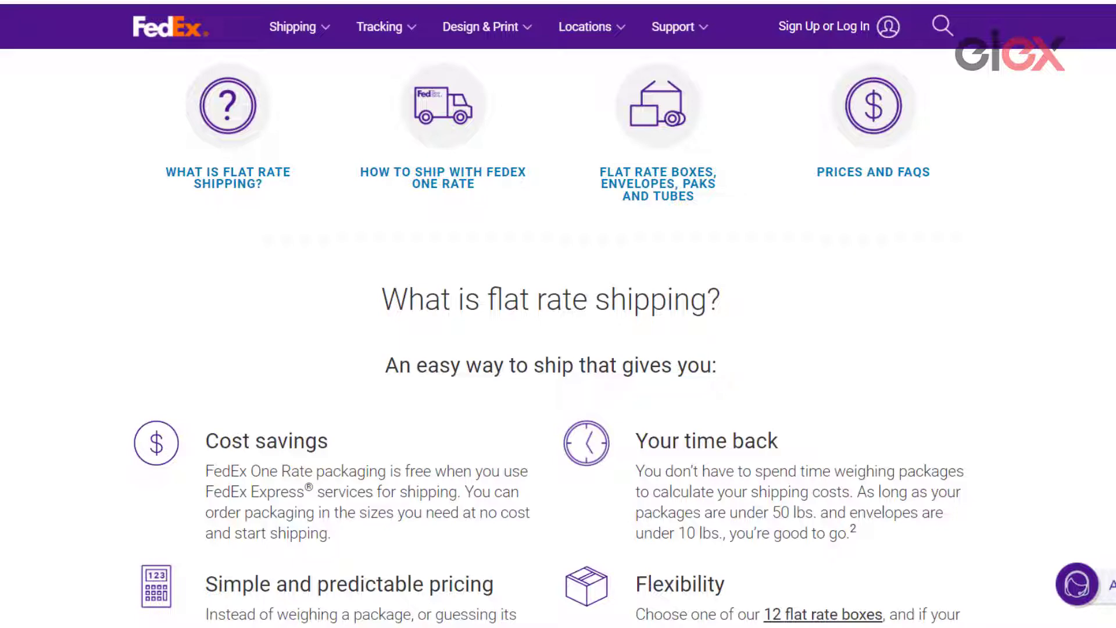
pyautogui.scroll(-1, 558, 336)
pyautogui.scroll(-1, 558, 336)
pyautogui.scroll(-1, 559, 336)
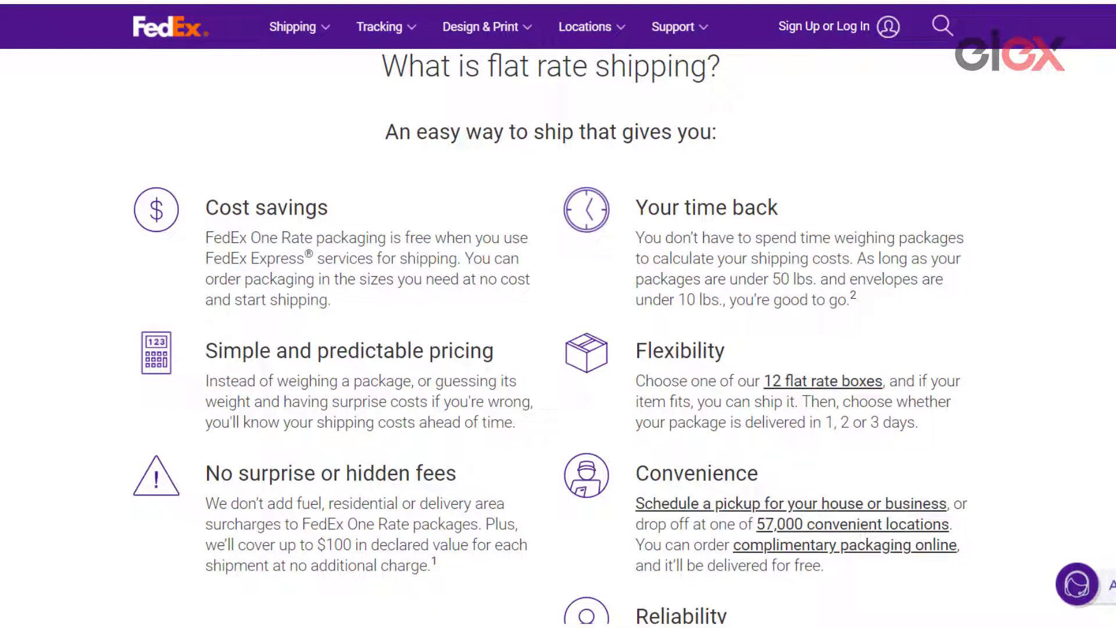
pyautogui.scroll(-1, 558, 336)
pyautogui.scroll(-1, 558, 336)
pyautogui.scroll(-2, 559, 336)
pyautogui.scroll(-2, 559, 337)
pyautogui.scroll(-1, 558, 336)
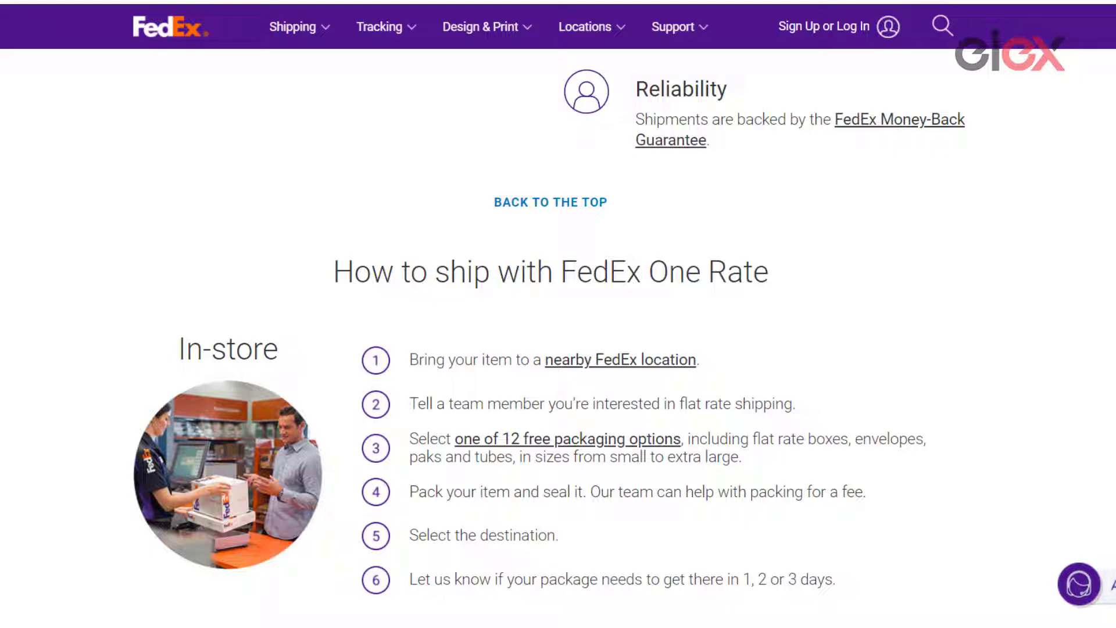
pyautogui.scroll(-1, 558, 336)
pyautogui.scroll(-3, 558, 336)
pyautogui.scroll(-3, 559, 336)
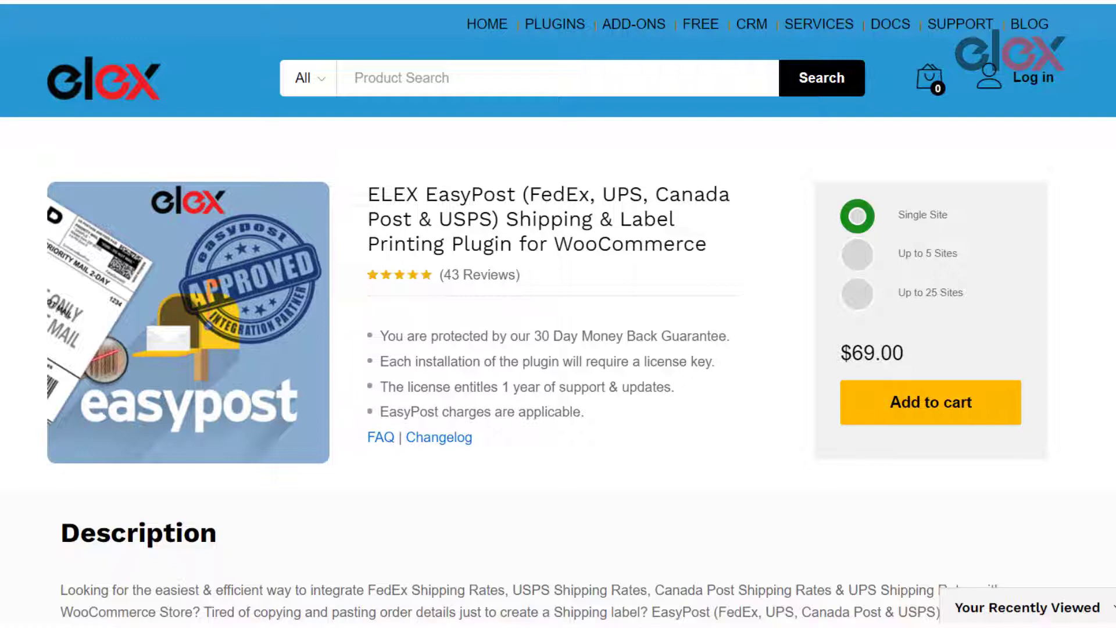
pyautogui.scroll(-3, 558, 349)
pyautogui.scroll(-5, 559, 349)
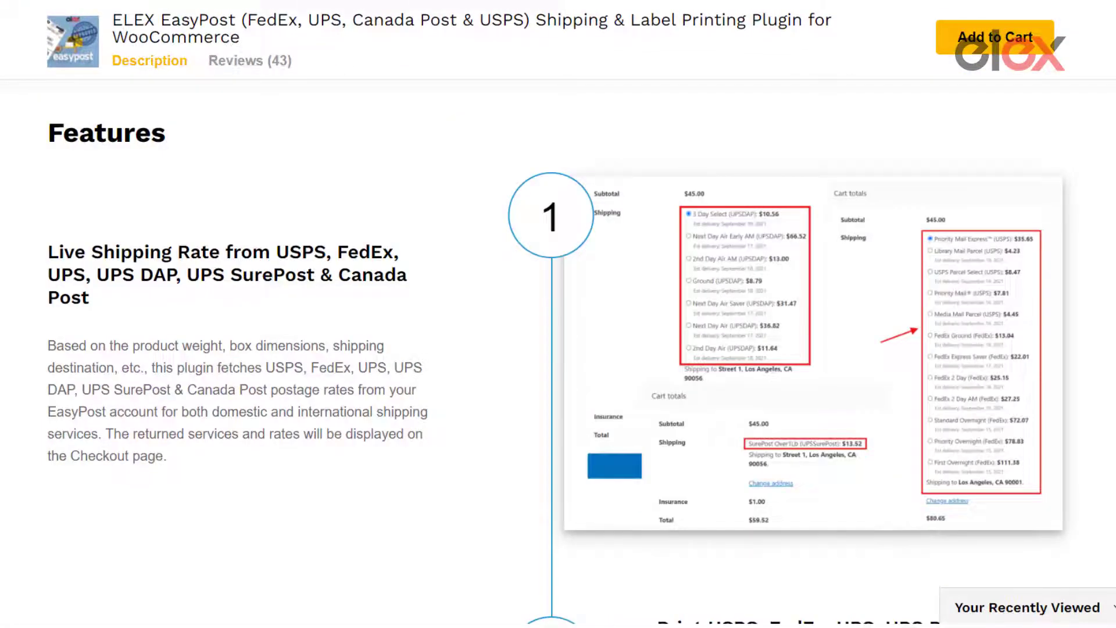
pyautogui.scroll(-1, 559, 348)
pyautogui.scroll(-1, 558, 349)
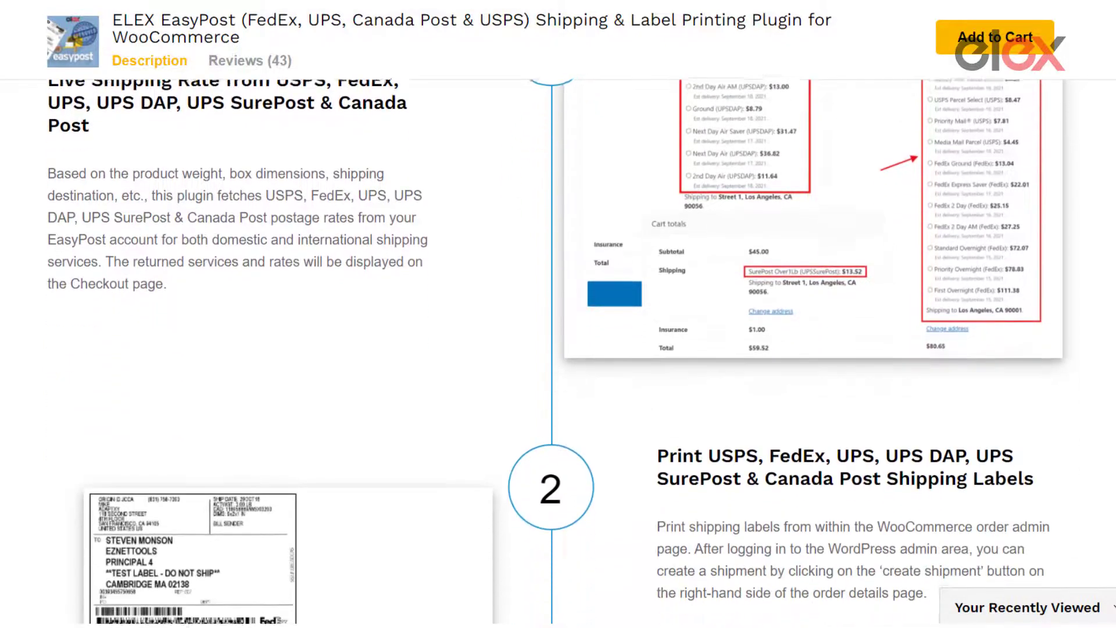
pyautogui.scroll(-2, 558, 350)
pyautogui.scroll(-2, 558, 349)
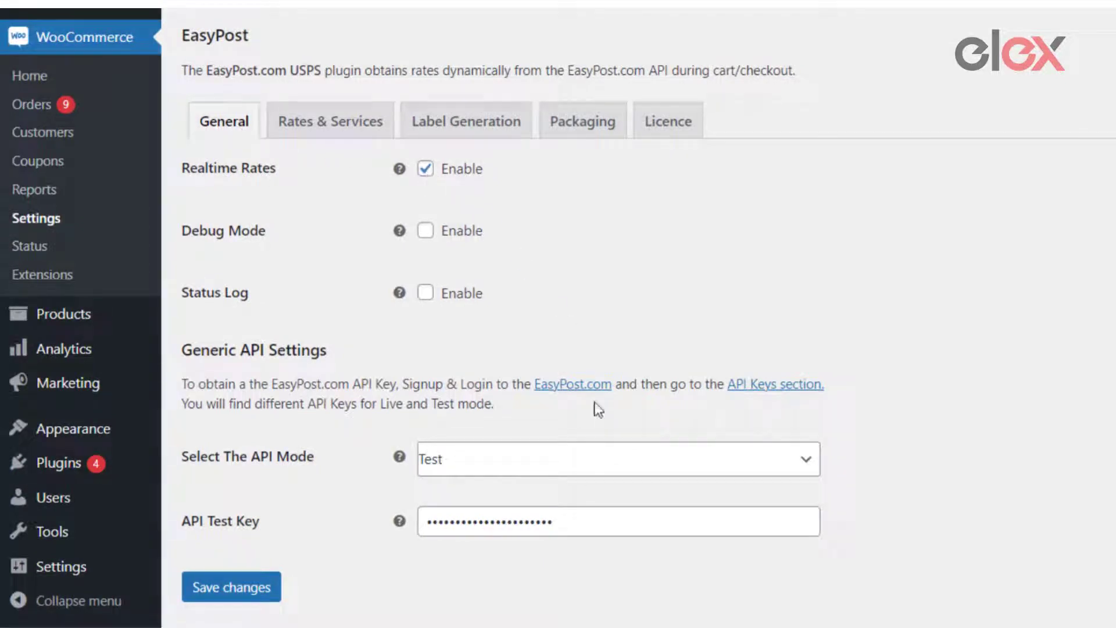
# Step: Keep API Mode on Test, save the general settings and move to Rates & Services
pyautogui.click(611, 467)
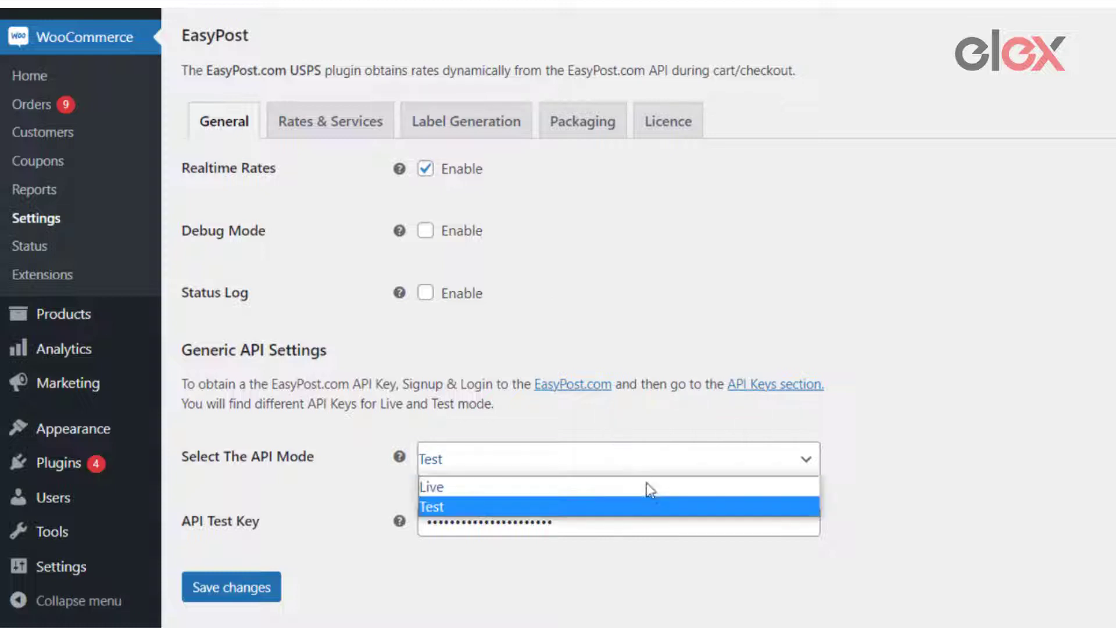
pyautogui.click(667, 507)
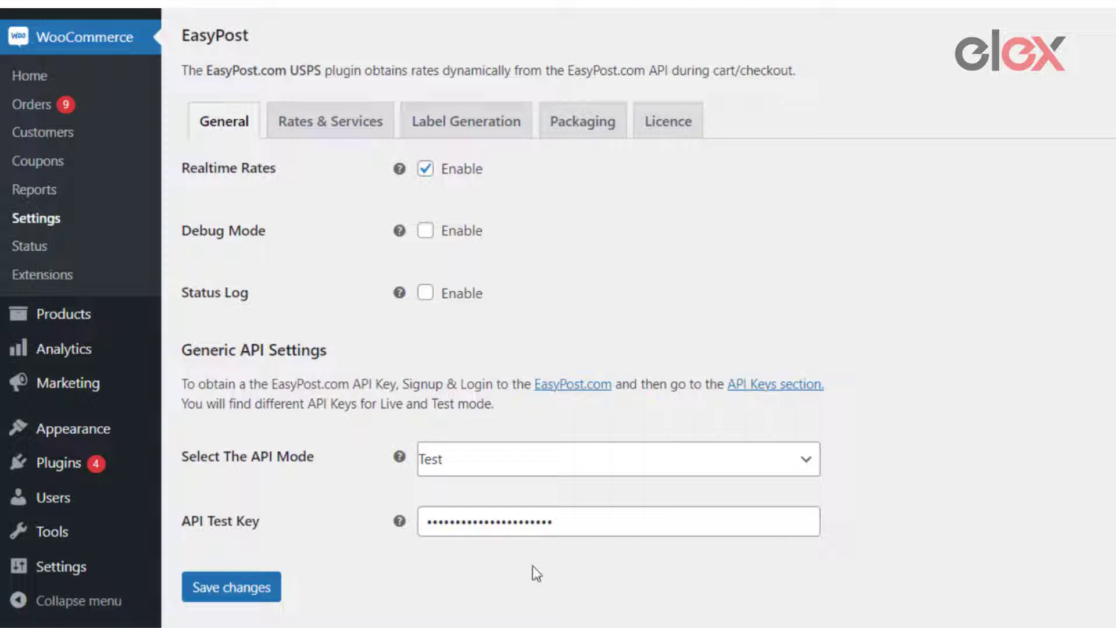
pyautogui.click(269, 591)
pyautogui.click(379, 160)
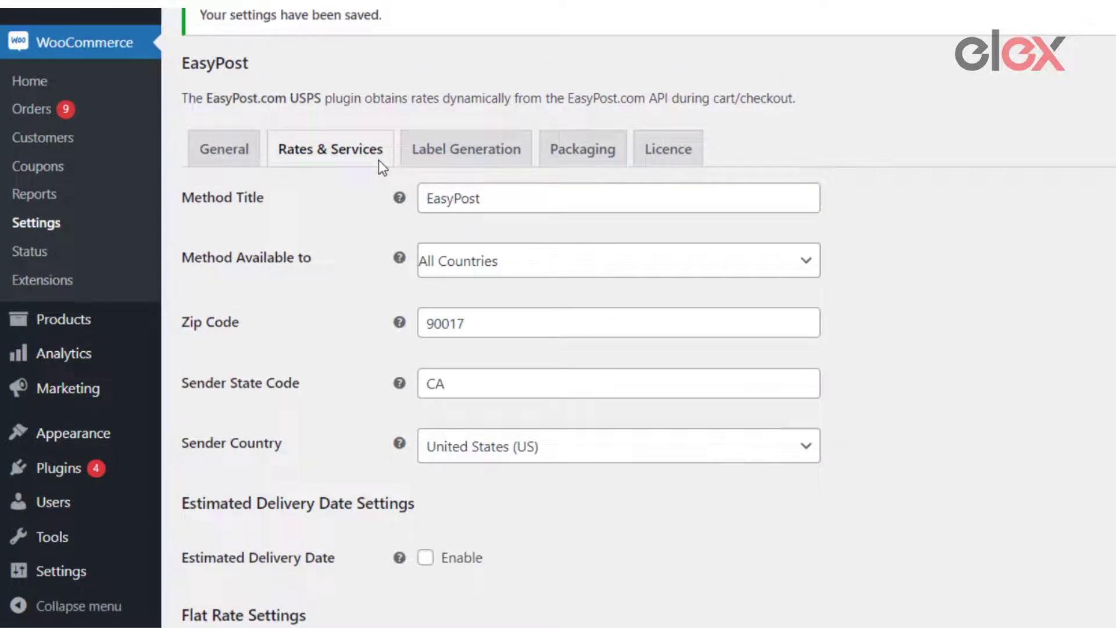
pyautogui.click(508, 201)
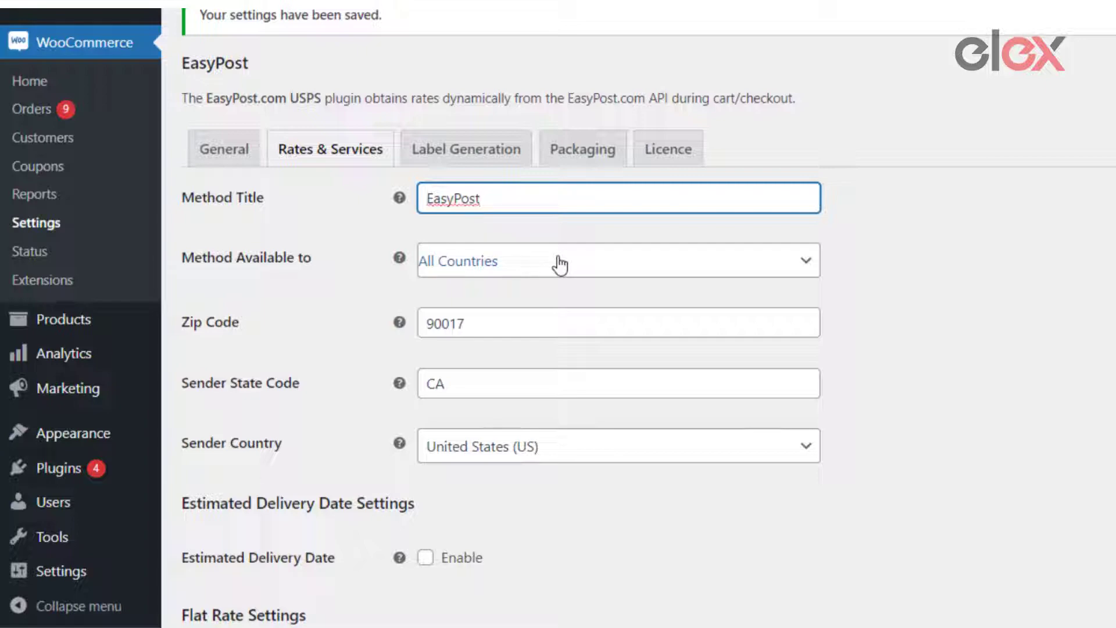
pyautogui.click(564, 275)
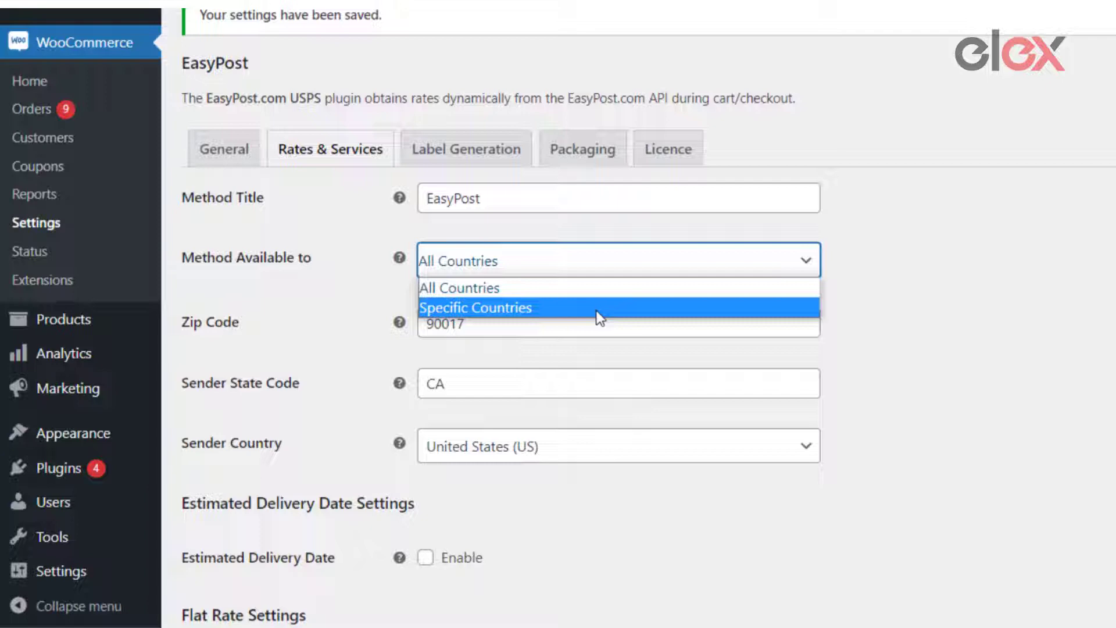
pyautogui.click(764, 335)
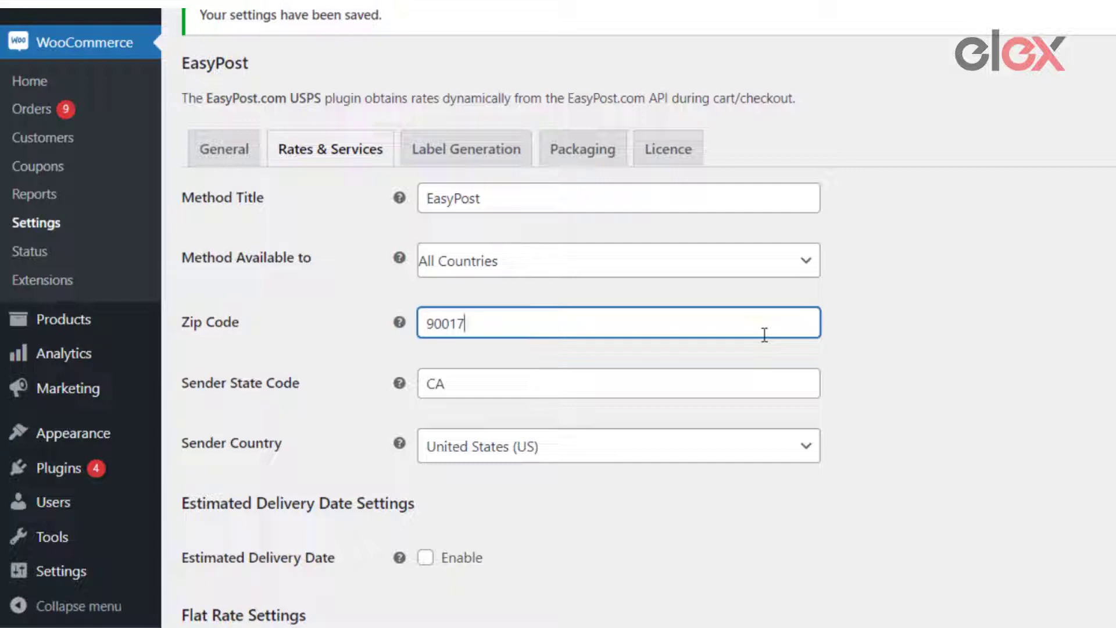
pyautogui.click(751, 381)
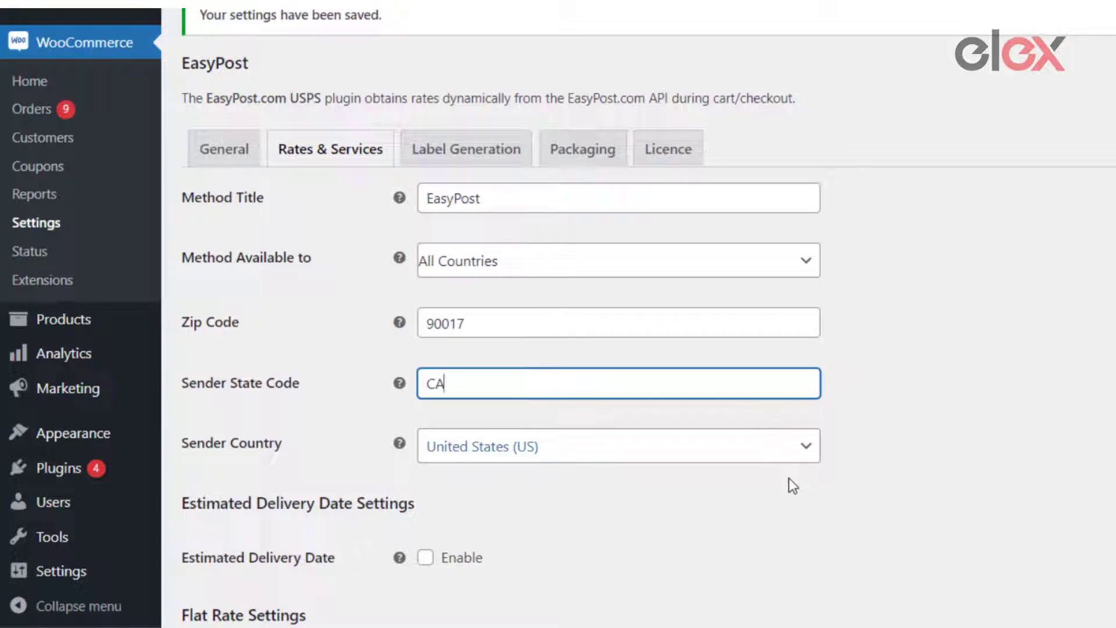
pyautogui.scroll(-4, 655, 276)
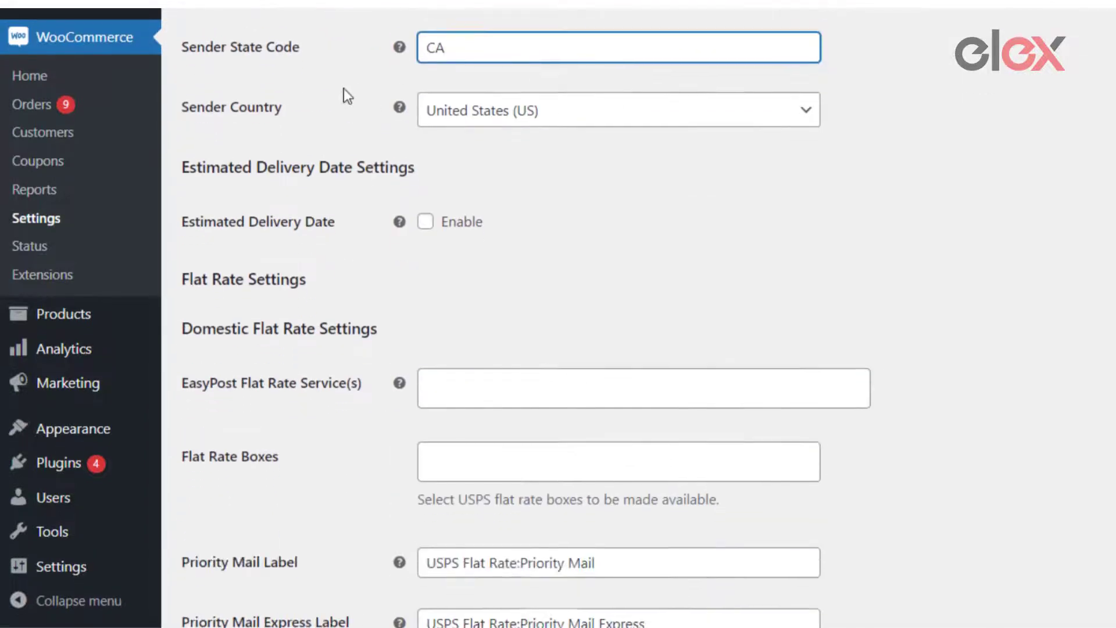
pyautogui.scroll(-1, 332, 93)
pyautogui.scroll(-1, 319, 55)
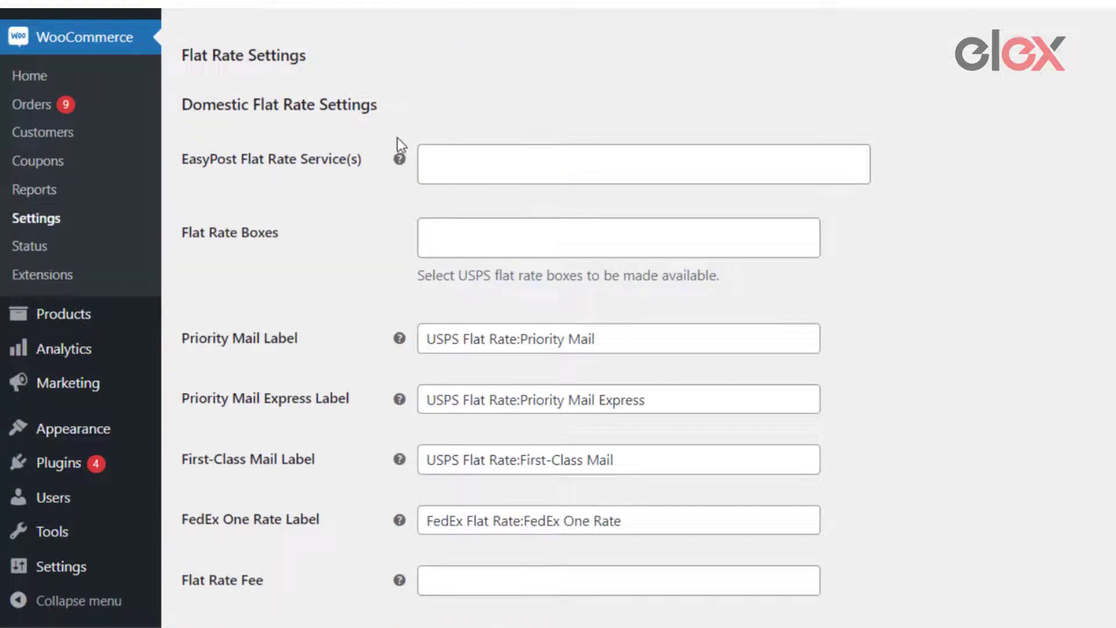
# Step: Add FedEx One Rate as the flat rate service
pyautogui.click(450, 166)
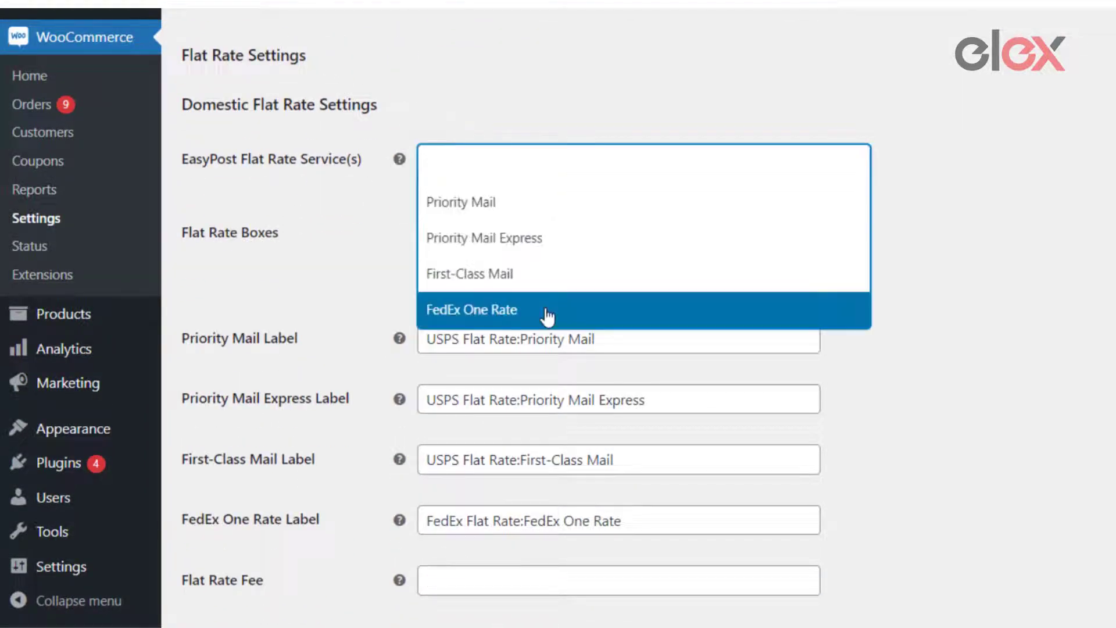
pyautogui.press('Return')
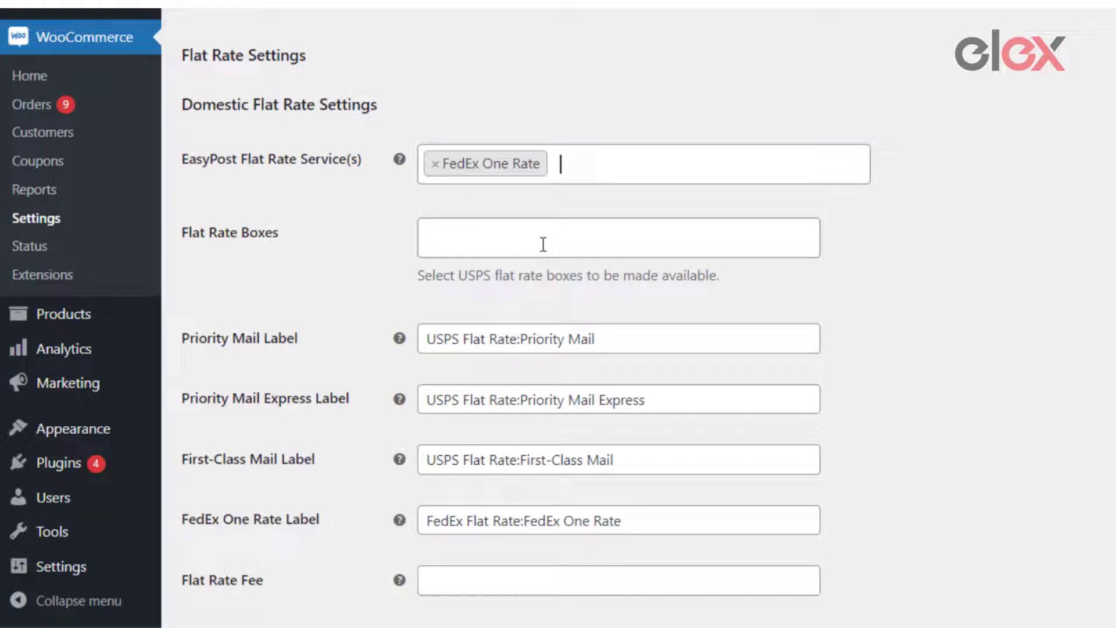
# Step: Add FedEx Envelope and FedEx SmallBox - 1 as the flat rate boxes
pyautogui.click(542, 244)
pyautogui.scroll(-1, 590, 330)
pyautogui.scroll(-2, 605, 356)
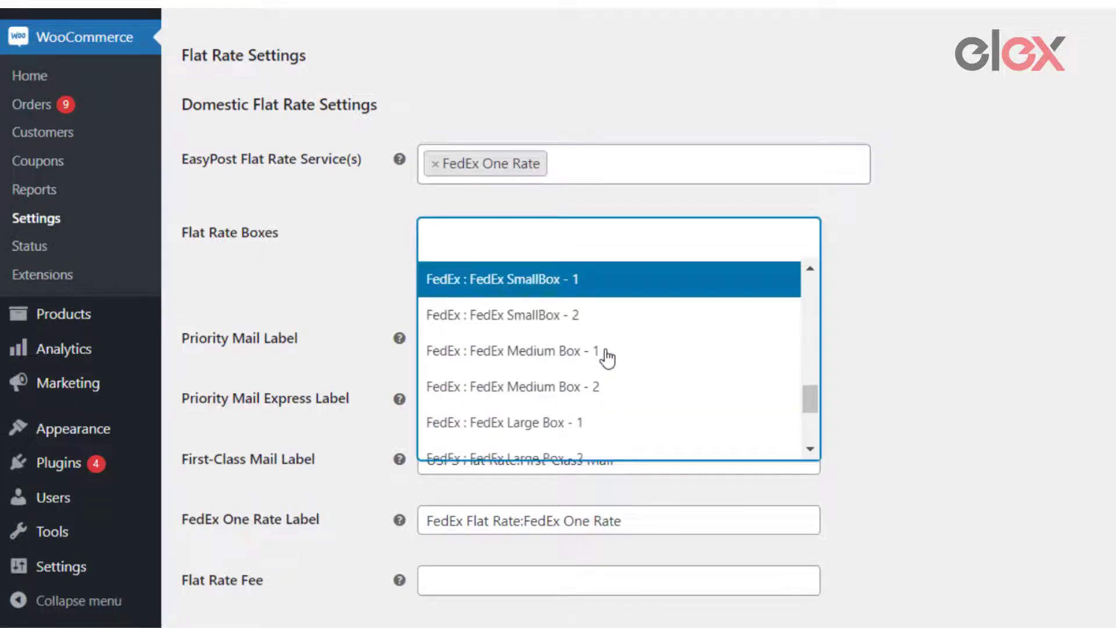
pyautogui.scroll(1, 608, 358)
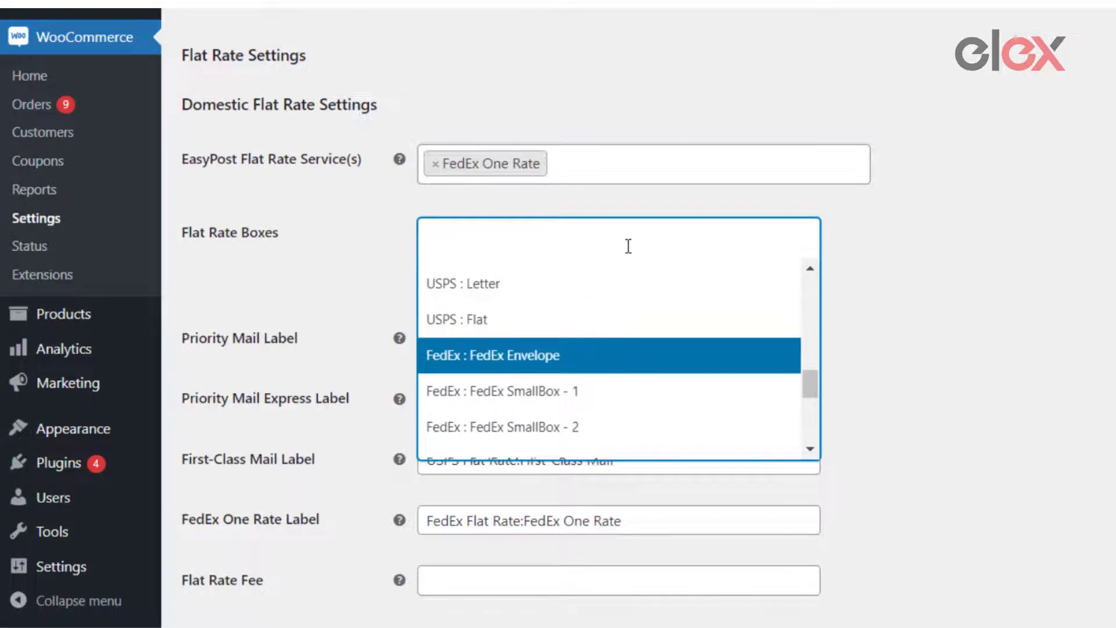
pyautogui.press('Return')
pyautogui.press('Down')
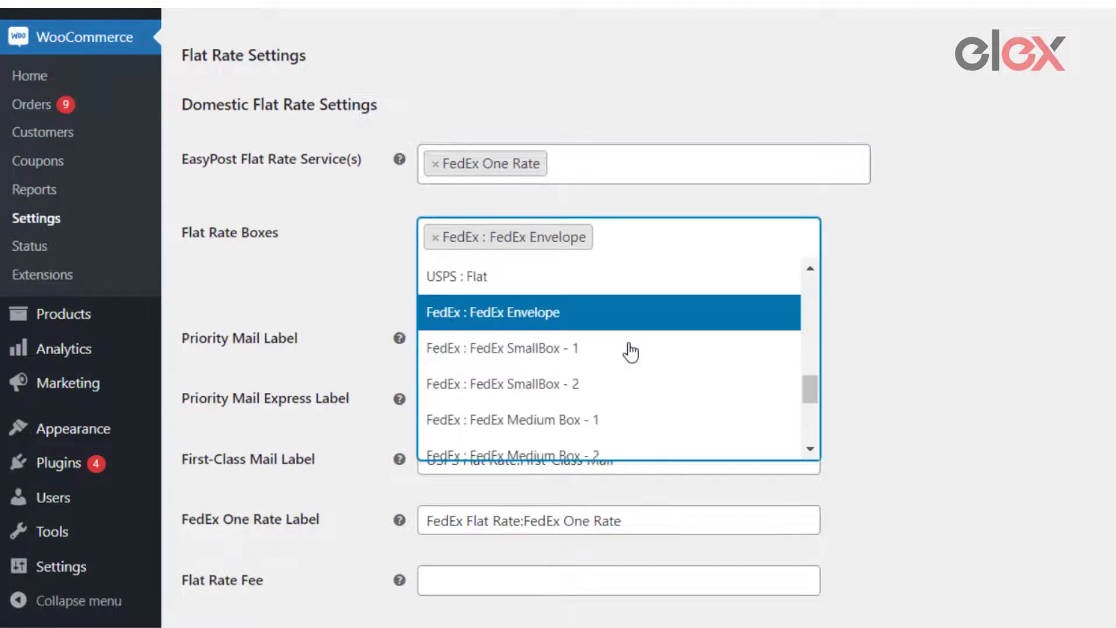
pyautogui.press('Down')
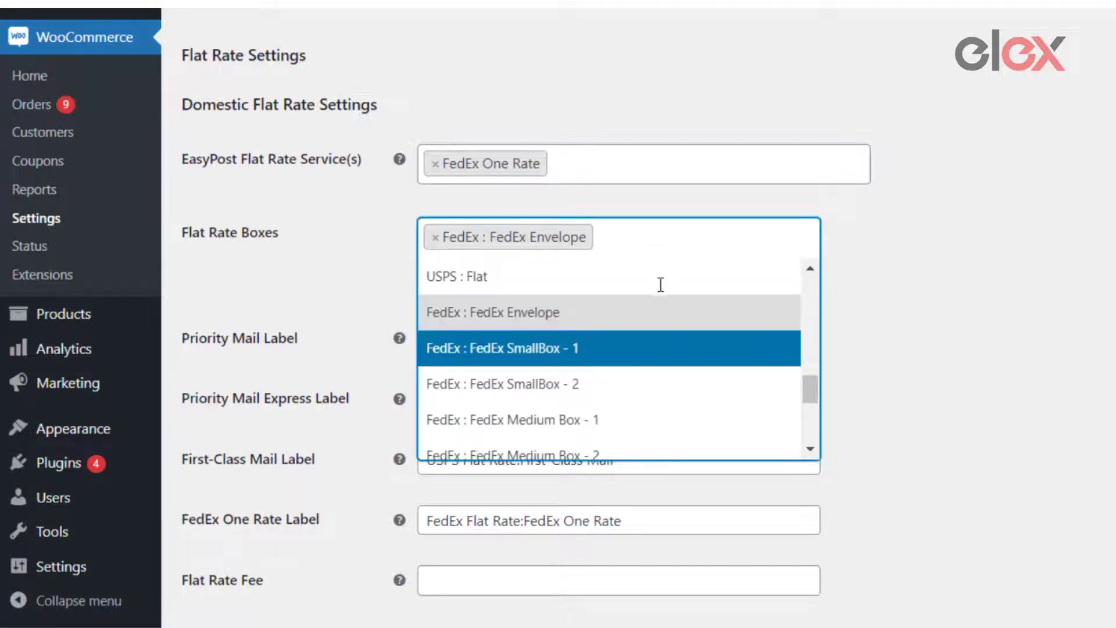
pyautogui.press('Return')
pyautogui.scroll(-10, 606, 394)
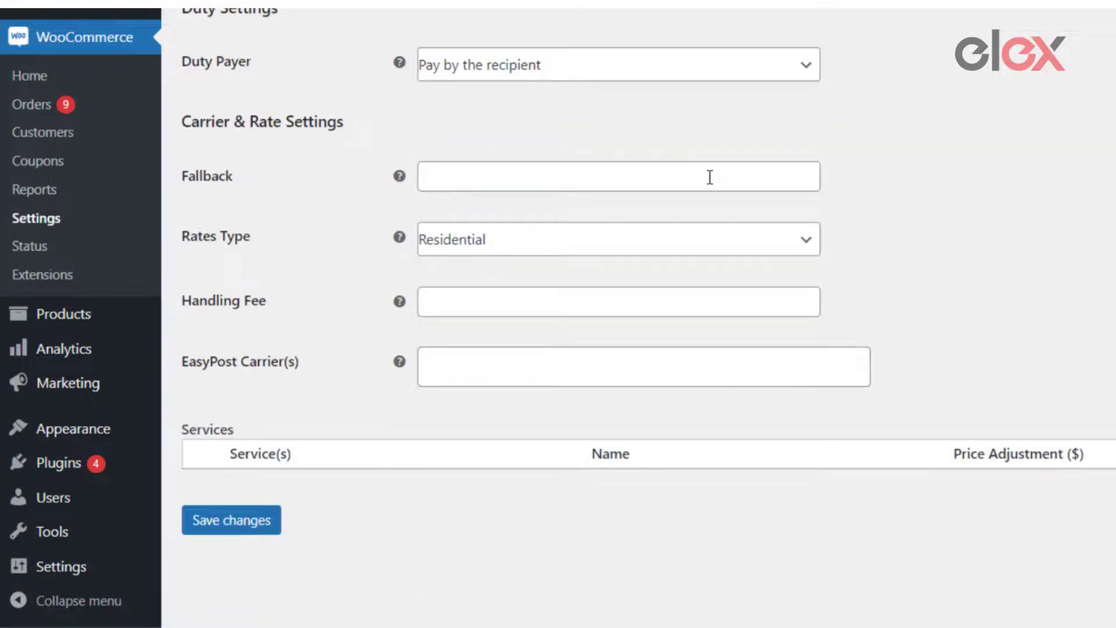
# Step: Leave Fallback empty and Rates Type on Residential, then save the carrier settings
pyautogui.click(710, 177)
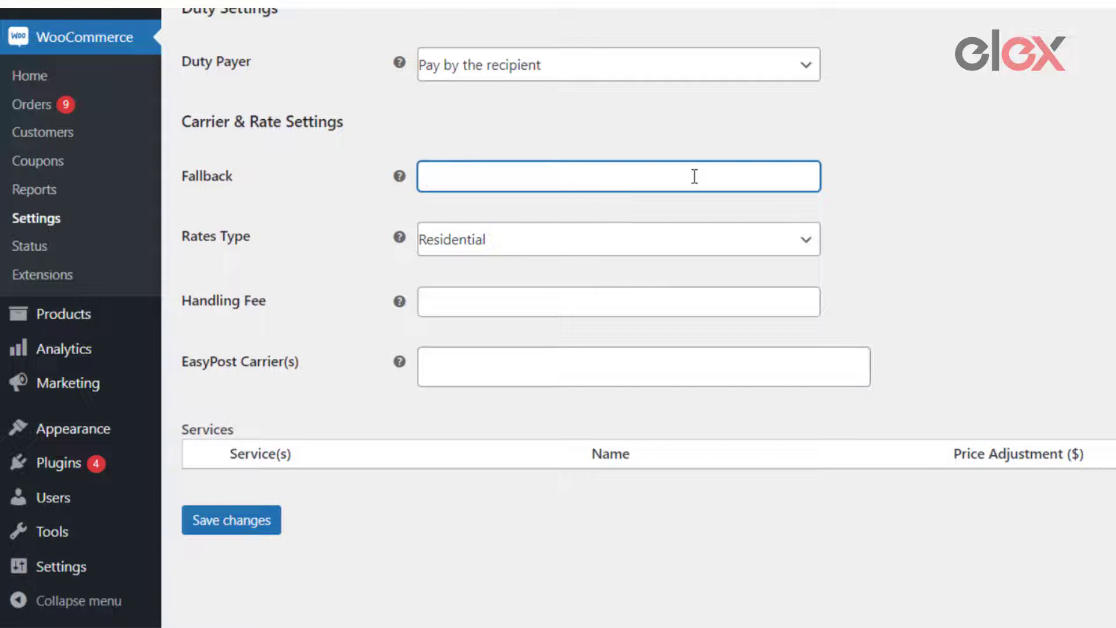
pyautogui.click(657, 251)
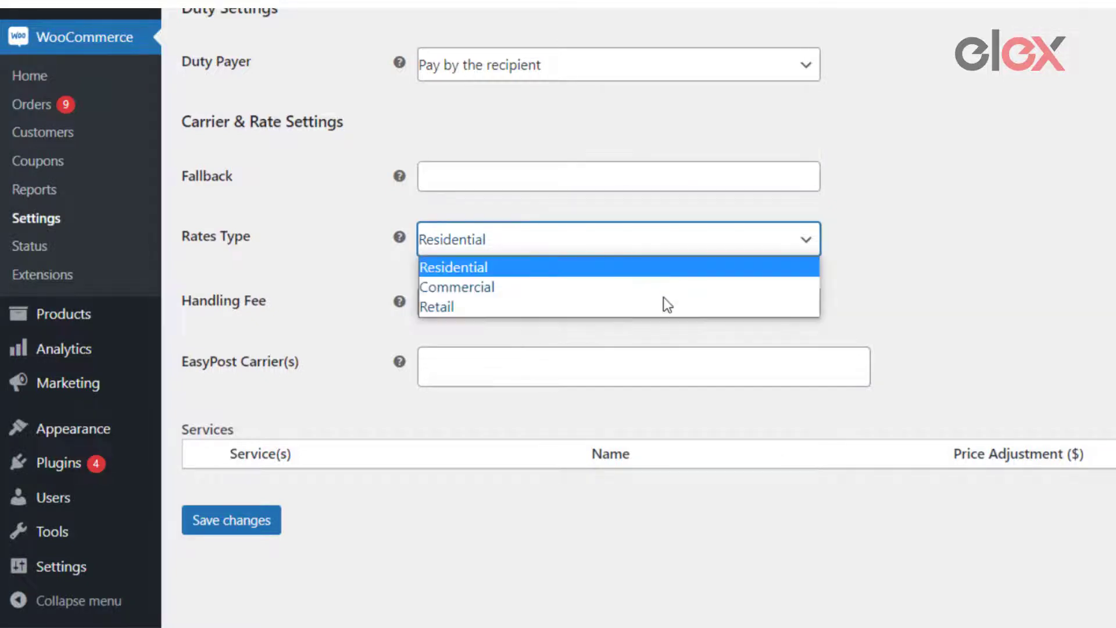
pyautogui.press('Down')
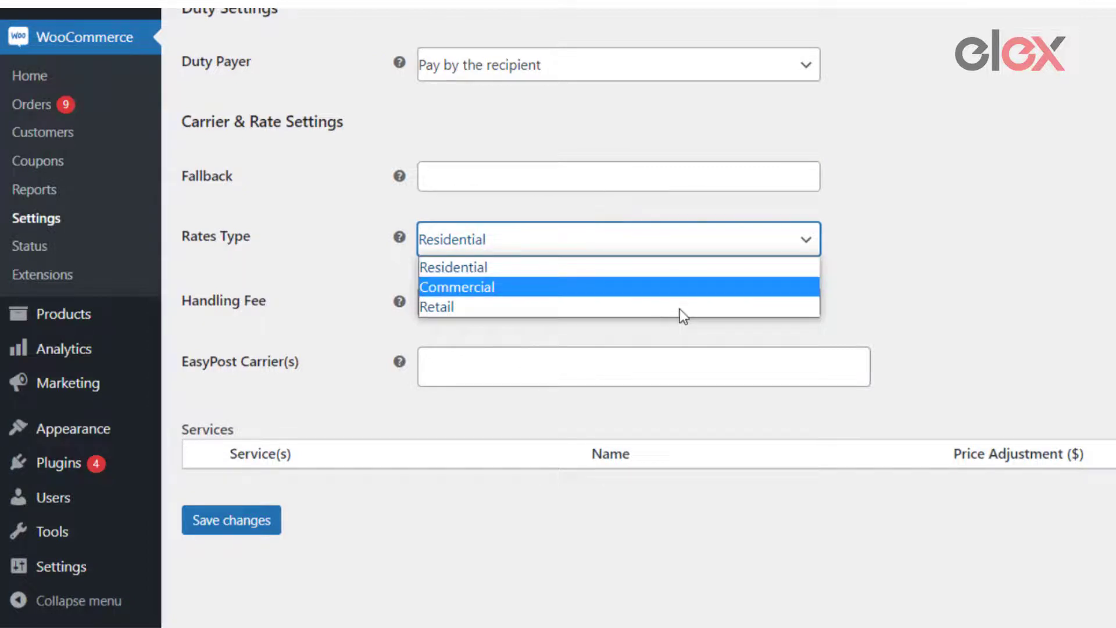
pyautogui.click(504, 331)
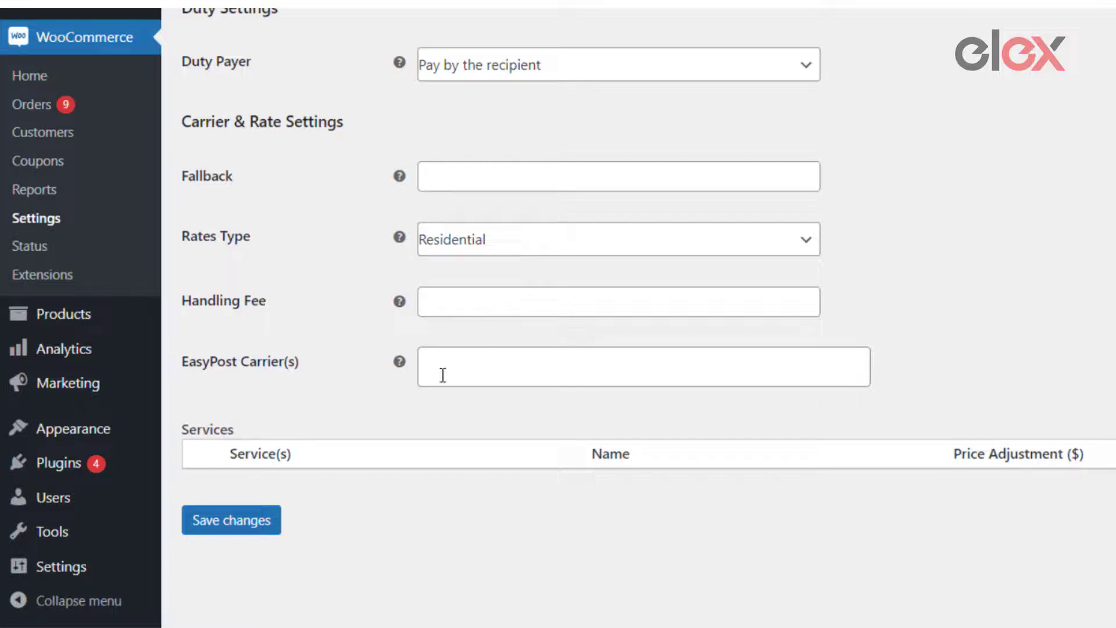
pyautogui.click(278, 531)
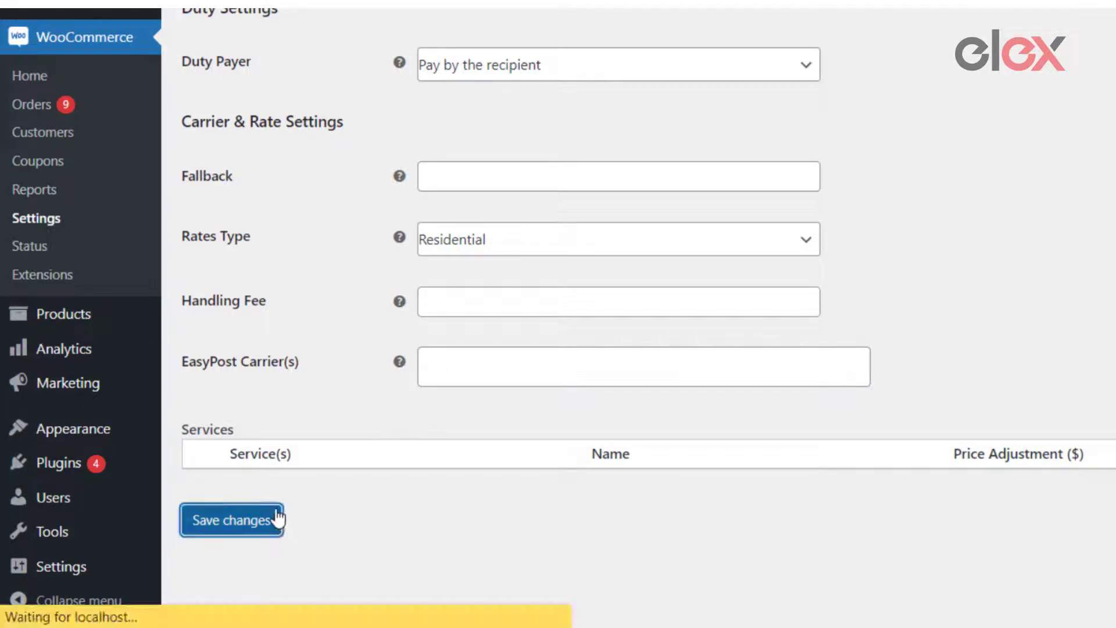
pyautogui.scroll(-3, 520, 380)
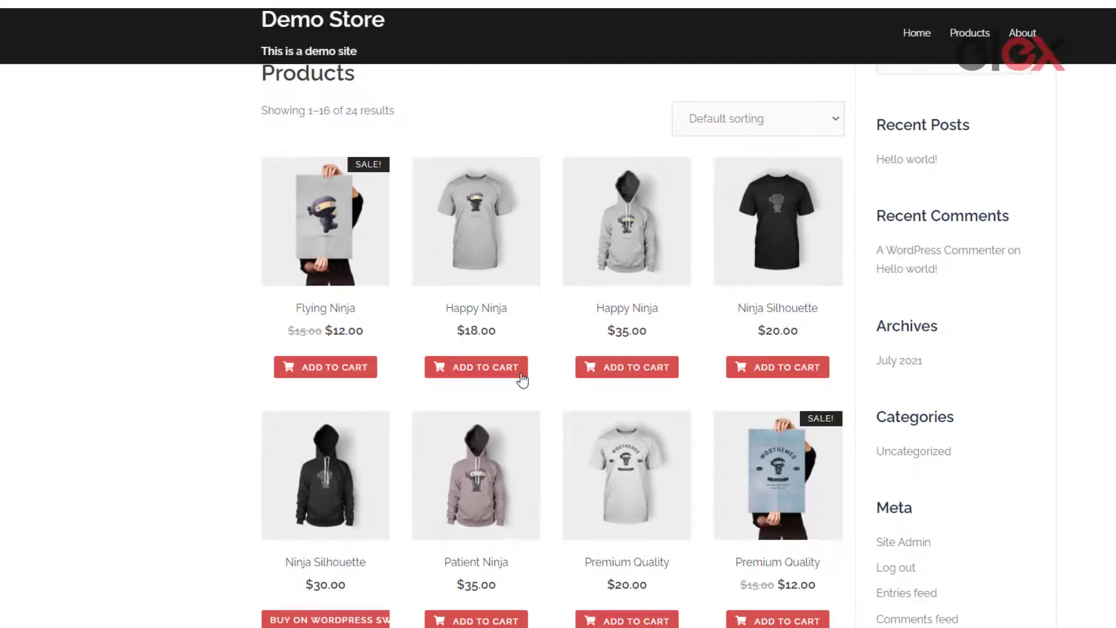
# Step: Add Happy Ninja to the cart and view the cart's FedEx One Rate options
pyautogui.click(477, 368)
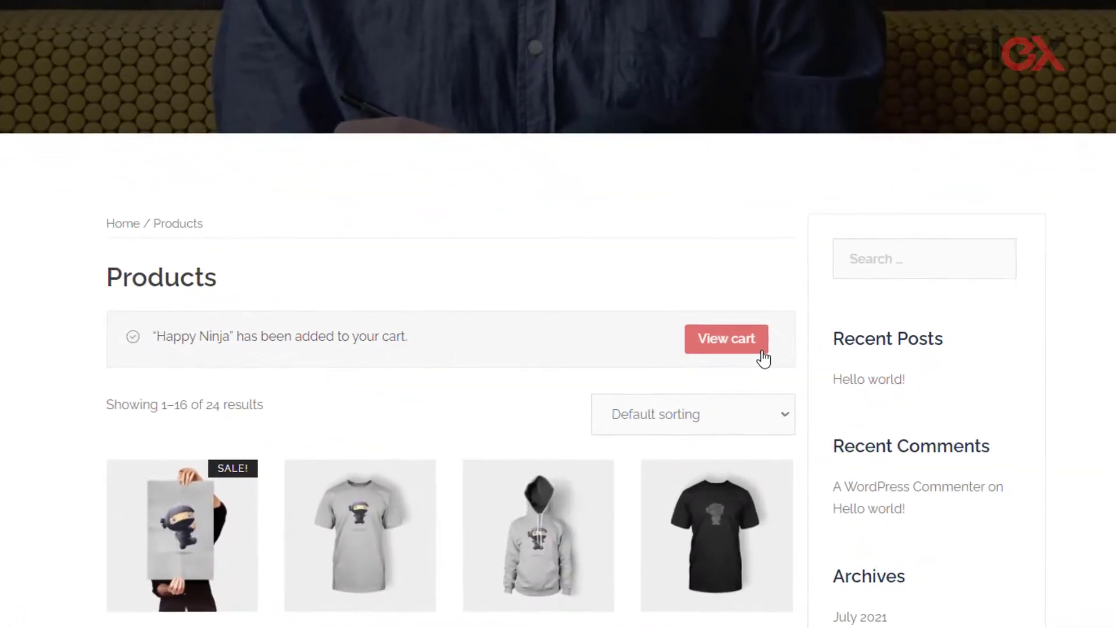
pyautogui.click(765, 359)
pyautogui.scroll(-5, 765, 358)
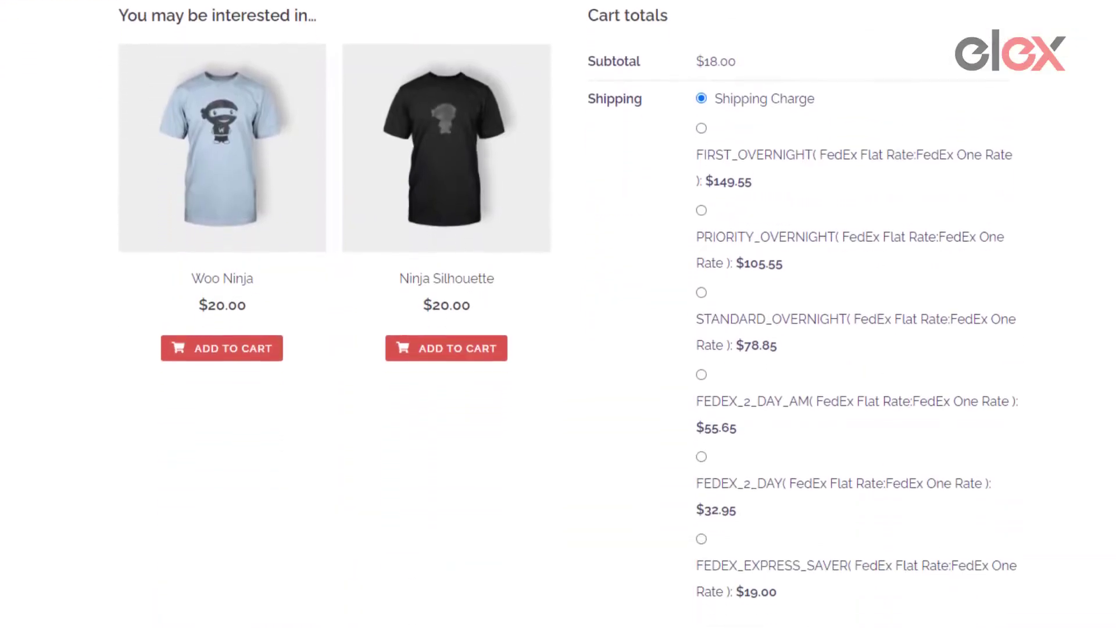
pyautogui.scroll(-2, 1110, 149)
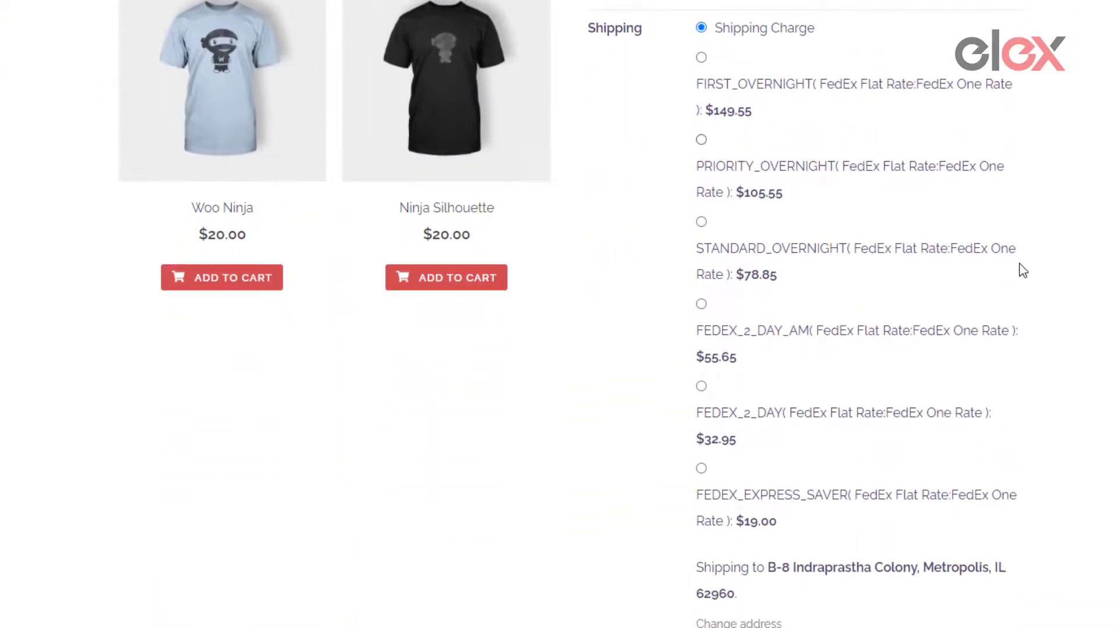
pyautogui.scroll(-3, 1019, 357)
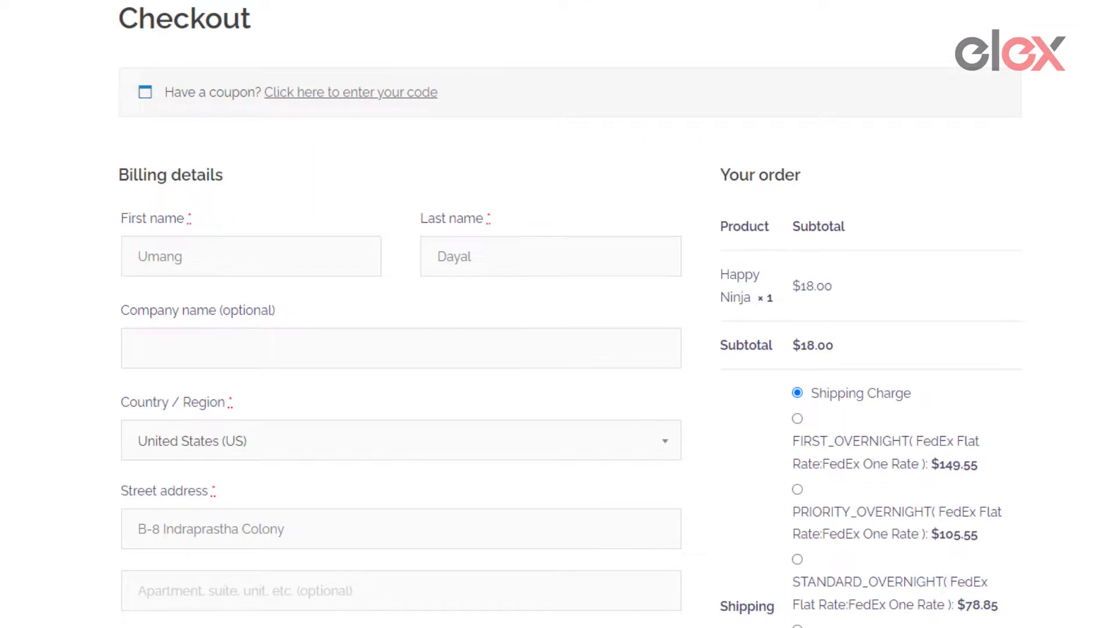
pyautogui.scroll(-1, 1034, 70)
pyautogui.scroll(-1, 1033, 70)
pyautogui.scroll(-1, 1034, 70)
pyautogui.scroll(-1, 1034, 70)
pyautogui.scroll(-1, 1034, 70)
pyautogui.scroll(-1, 1033, 71)
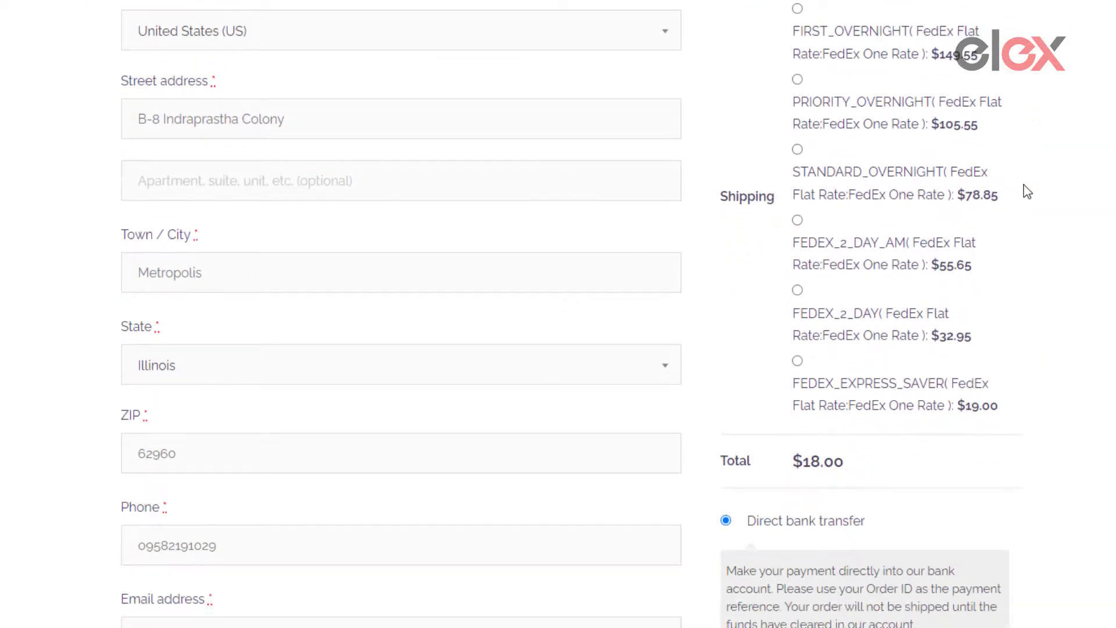
# Step: Choose FEDEX_EXPRESS_SAVER shipping at $19.00 and place the $38.00 order
pyautogui.click(830, 387)
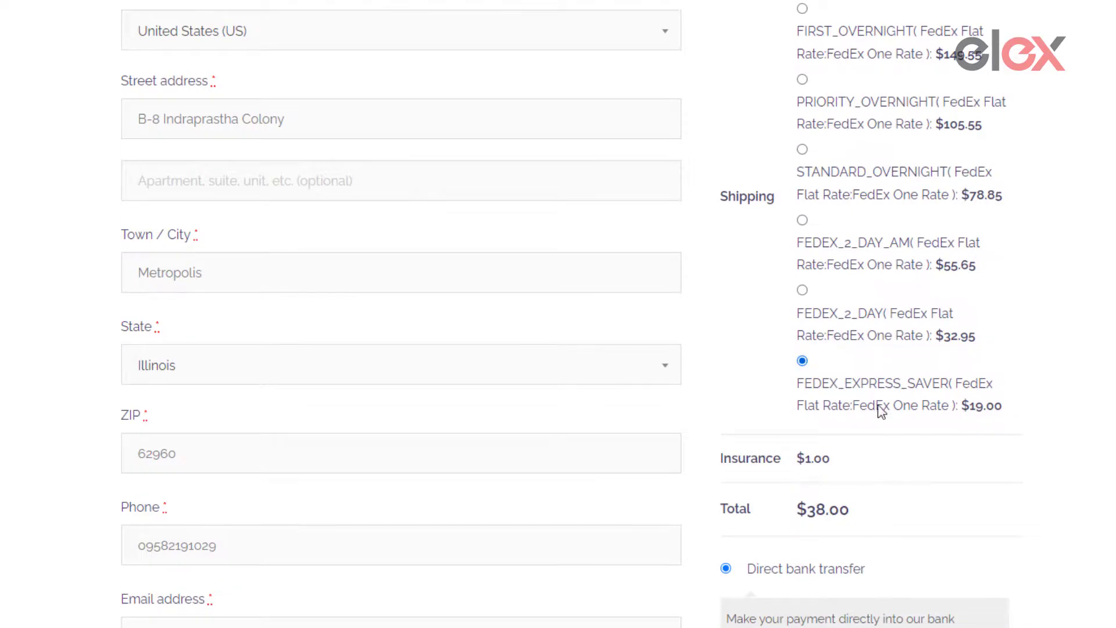
pyautogui.scroll(-3, 890, 417)
pyautogui.scroll(-3, 944, 440)
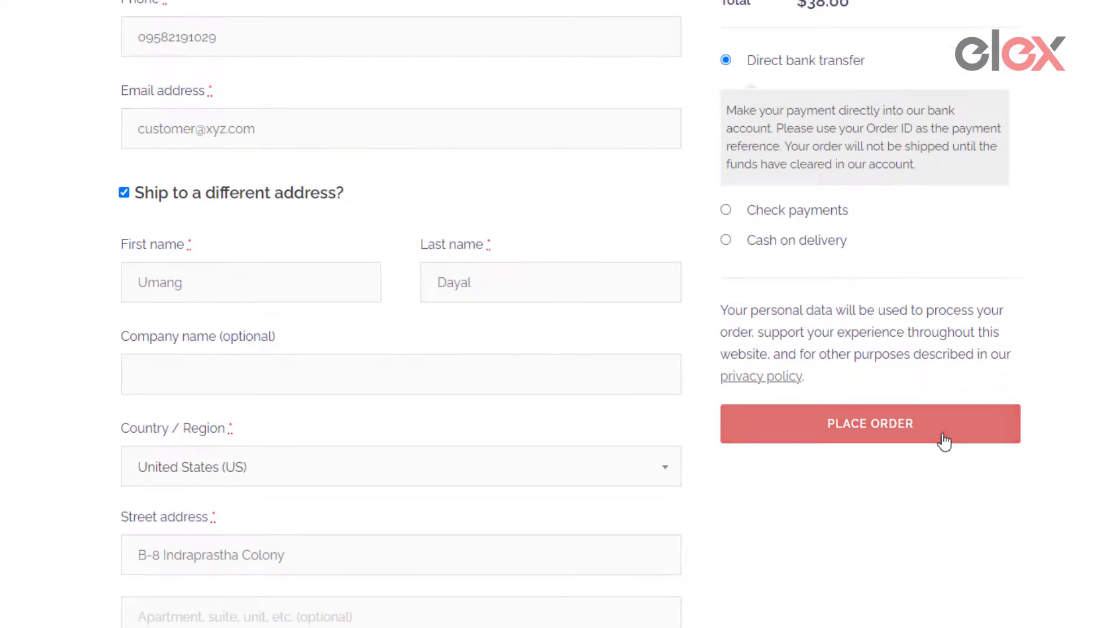
pyautogui.click(942, 437)
pyautogui.scroll(-3, 934, 427)
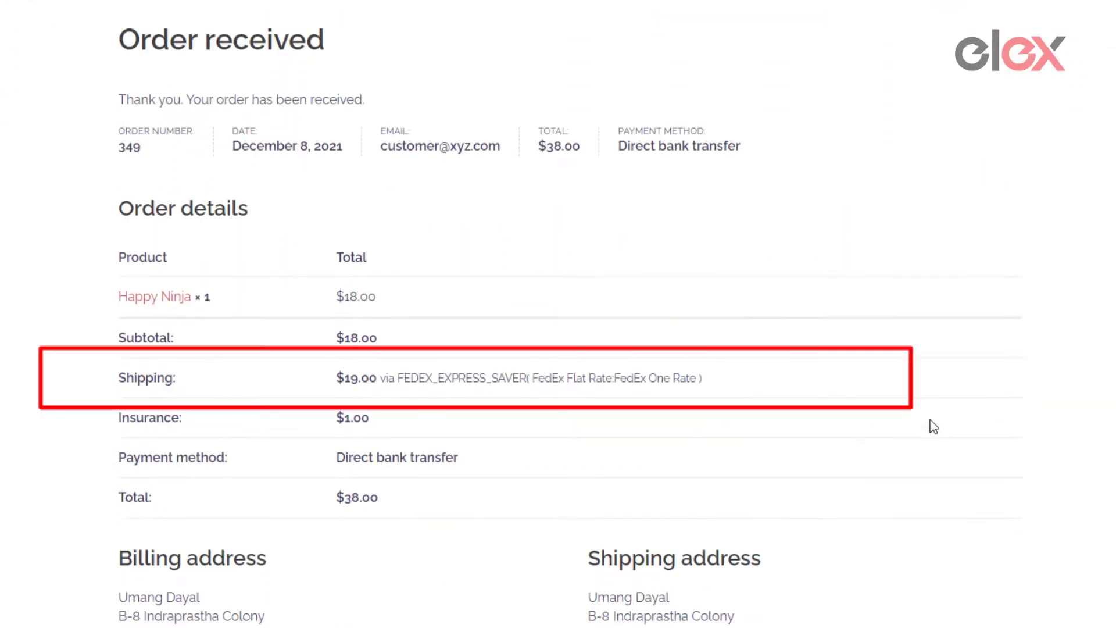